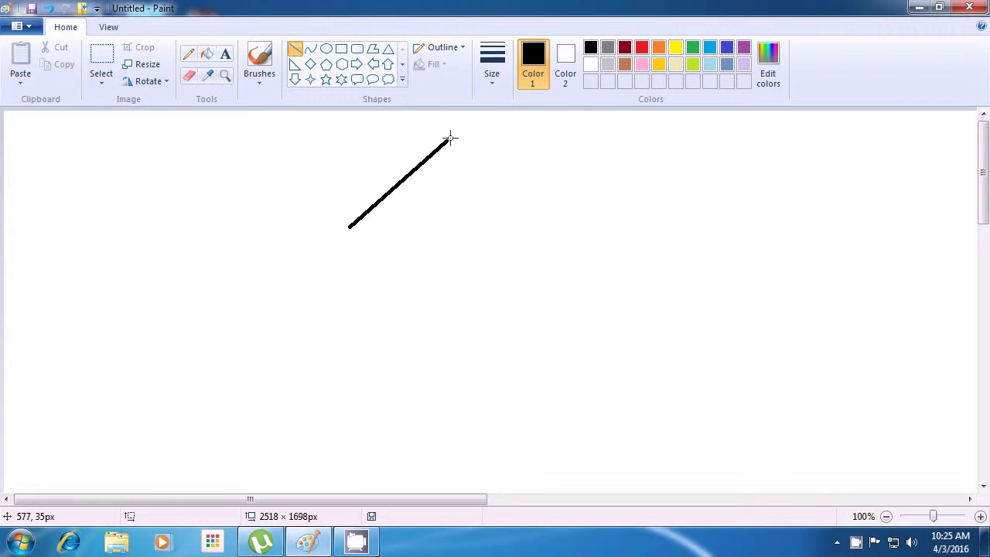
Step: Complete the roof outline with a right slope about 148 × 108 px and short inward eave lines at both lower ends
mouse_move(448, 139)
left_mouse_down()
mouse_move(575, 224)
mouse_move(561, 209)
mouse_move(562, 221)
left_mouse_up()
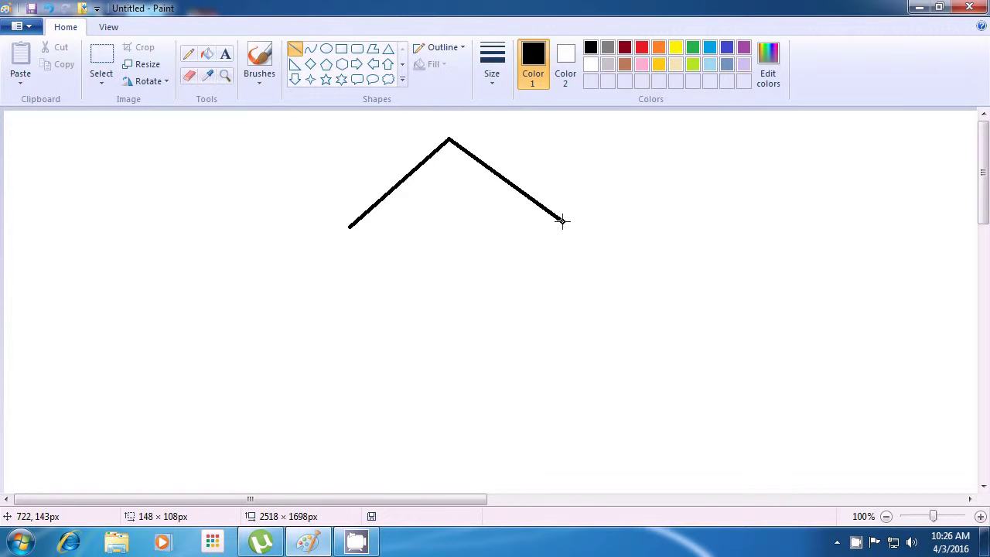
left_click_drag(562, 221, 562, 222)
left_click(650, 228)
mouse_move(350, 228)
left_mouse_down()
mouse_move(379, 228)
mouse_move(349, 228)
left_mouse_up()
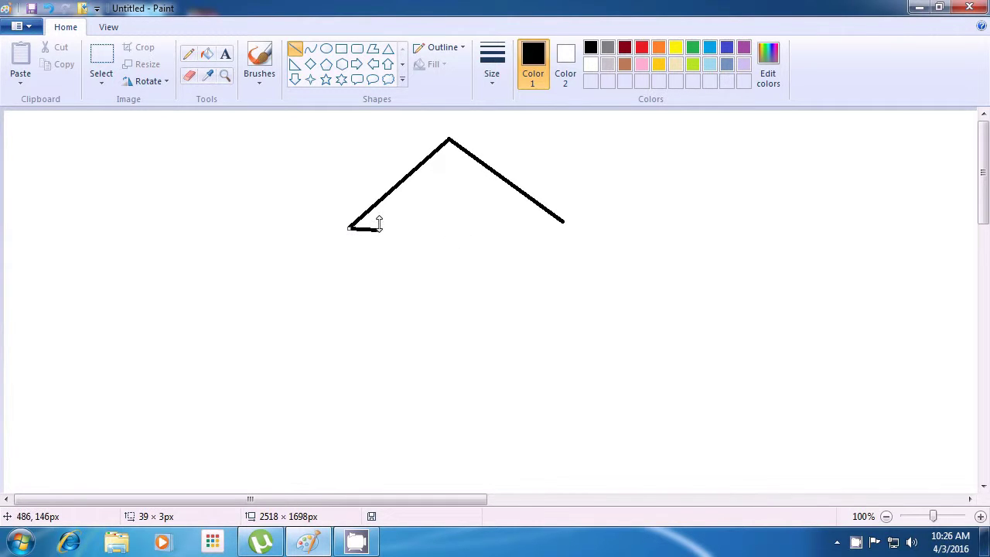
left_click(562, 241)
left_click_drag(562, 222, 533, 222)
left_click(612, 239)
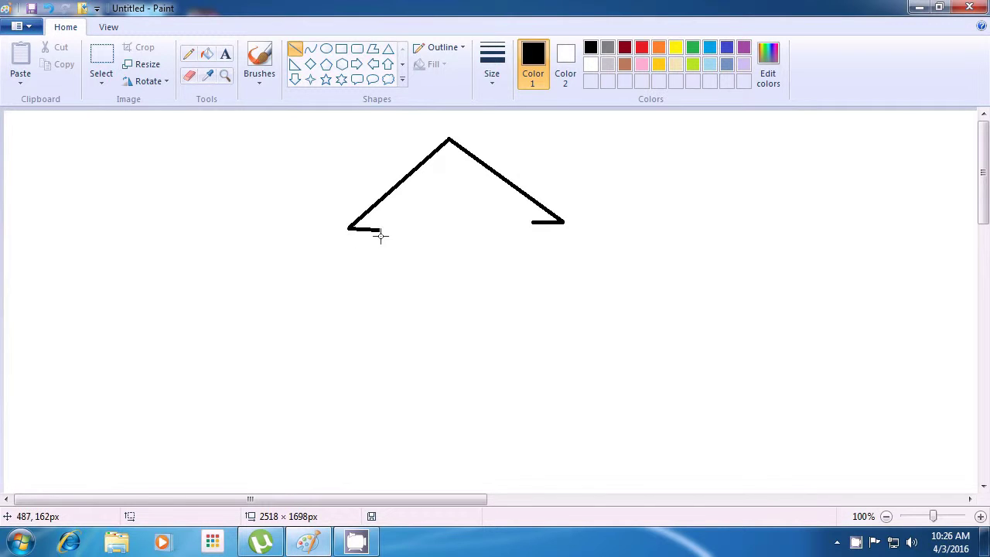
Step: Draw two vertical walls down from the eave ends and join them with a base line about 199 px wide
left_click_drag(380, 229, 380, 429)
left_click(458, 408)
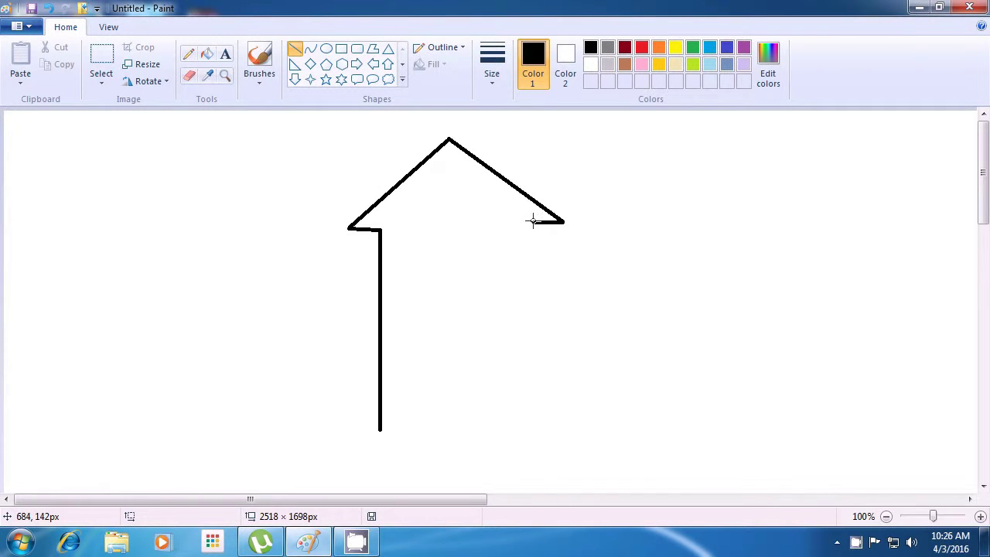
mouse_move(532, 221)
left_mouse_down()
mouse_move(522, 318)
mouse_move(533, 428)
left_mouse_up()
left_click(622, 408)
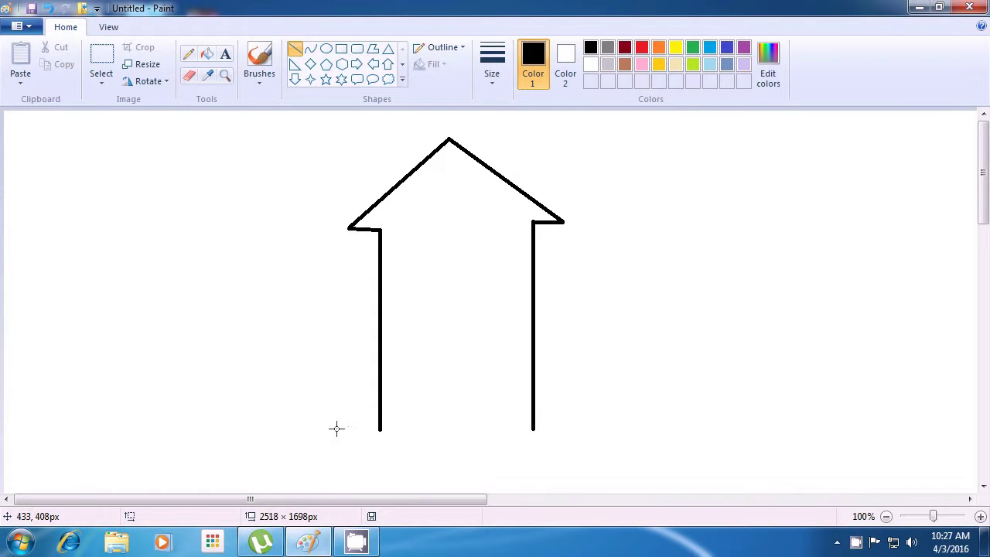
left_click_drag(379, 431, 532, 431)
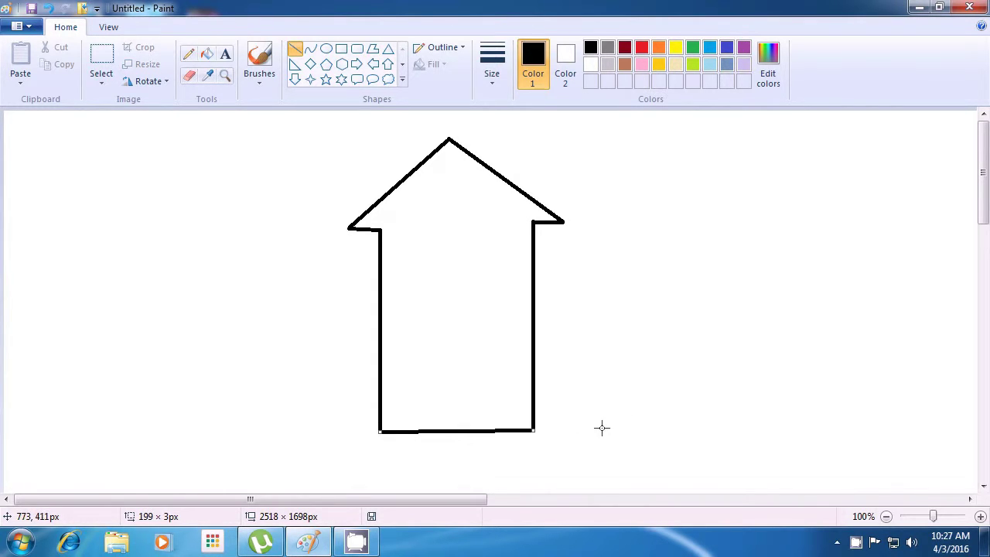
left_click(601, 427)
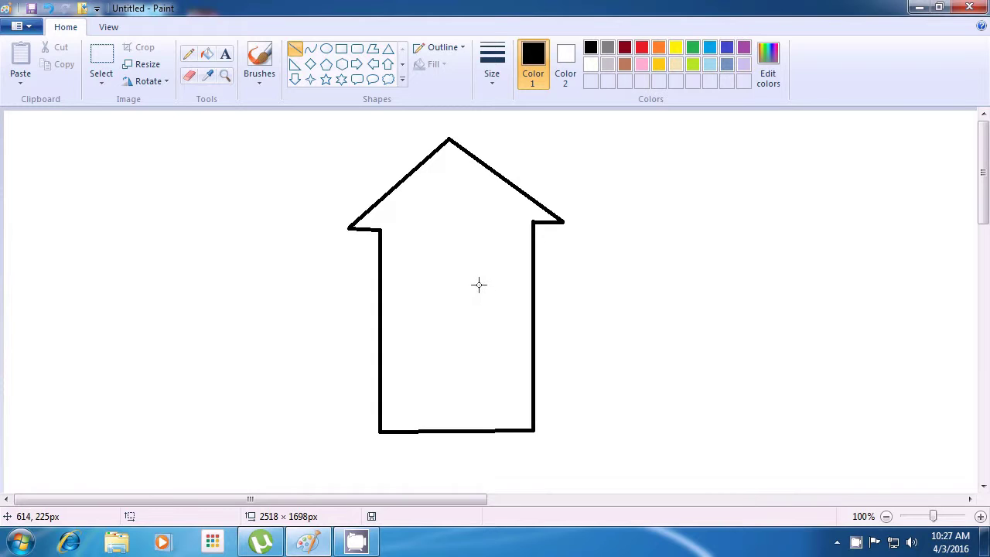
Step: Draw a rectangular door outline about 58 × 115 px with straight lines near the house's right wall
left_click_drag(473, 283, 473, 370)
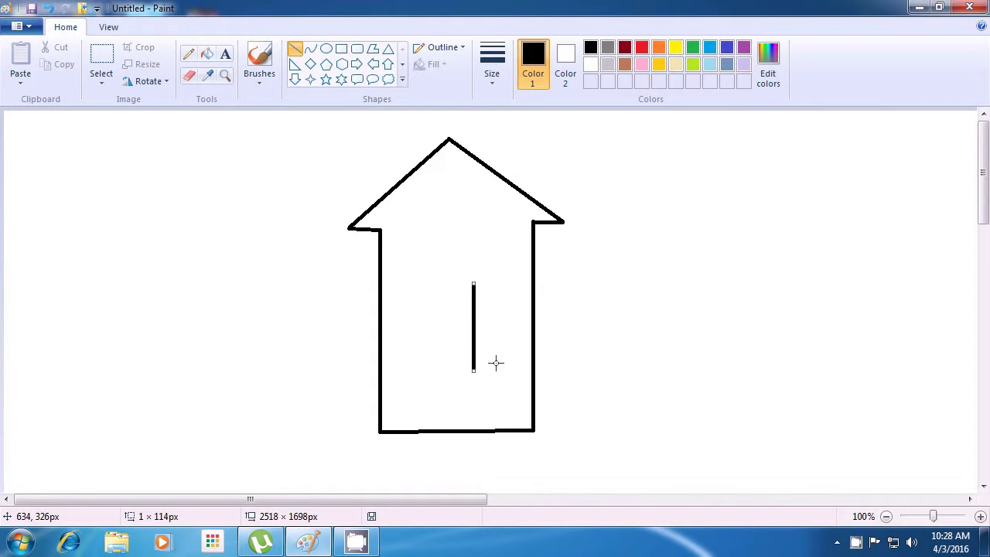
left_click(500, 361)
mouse_move(473, 283)
left_mouse_down()
mouse_move(520, 284)
mouse_move(520, 371)
left_mouse_up()
left_click(601, 287)
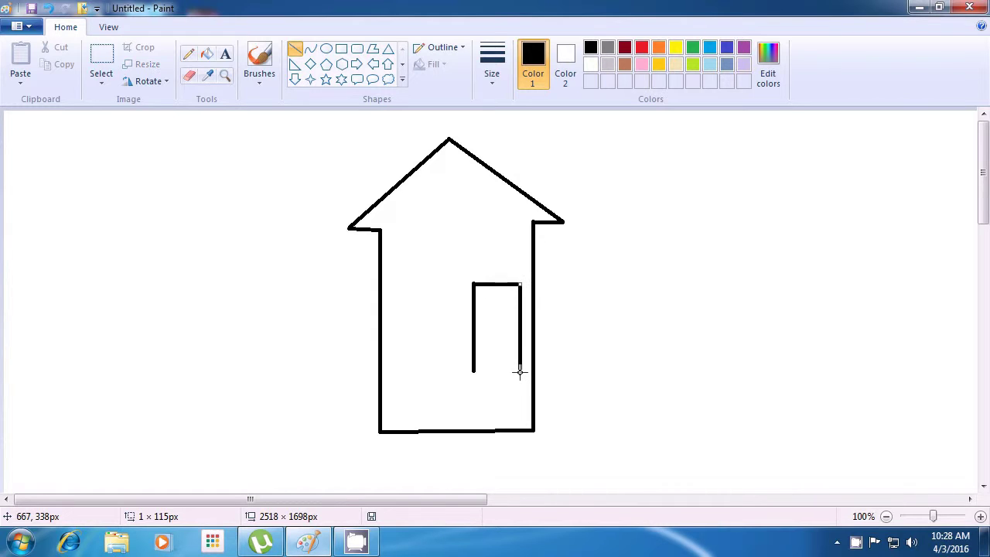
left_click(639, 338)
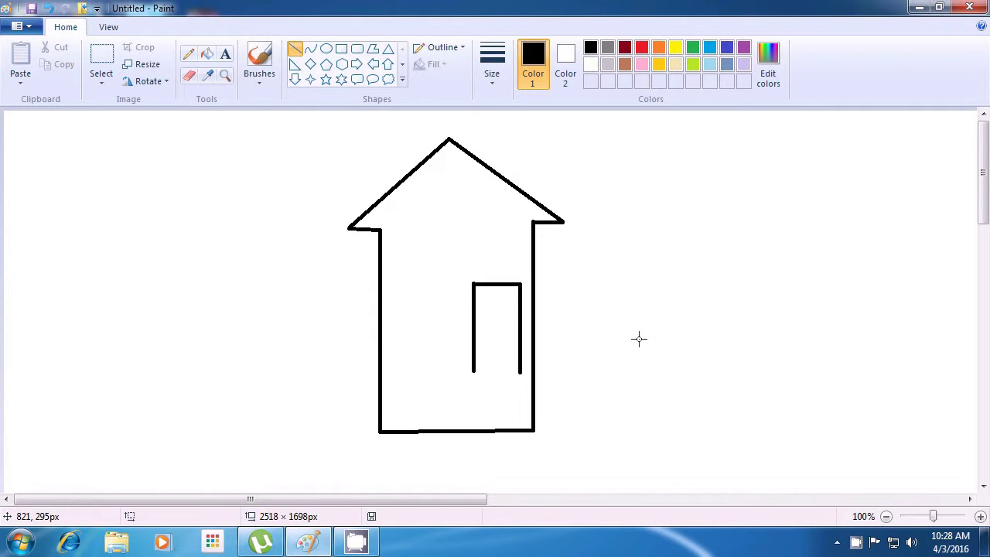
left_click_drag(474, 373, 516, 372)
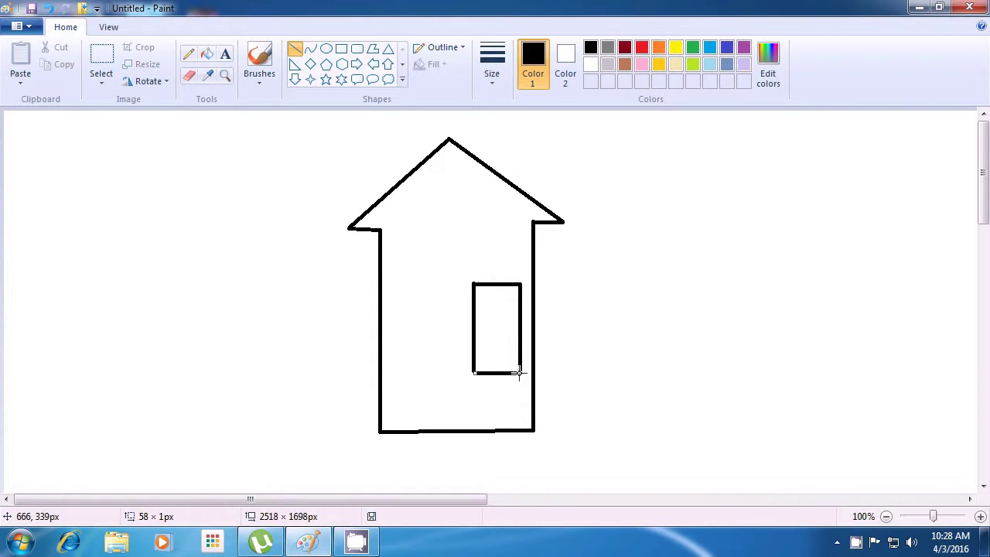
left_click(638, 345)
Step: Draw a small square window about 38 px wide with straight lines inside the upper part of the door
left_click_drag(481, 295, 509, 295)
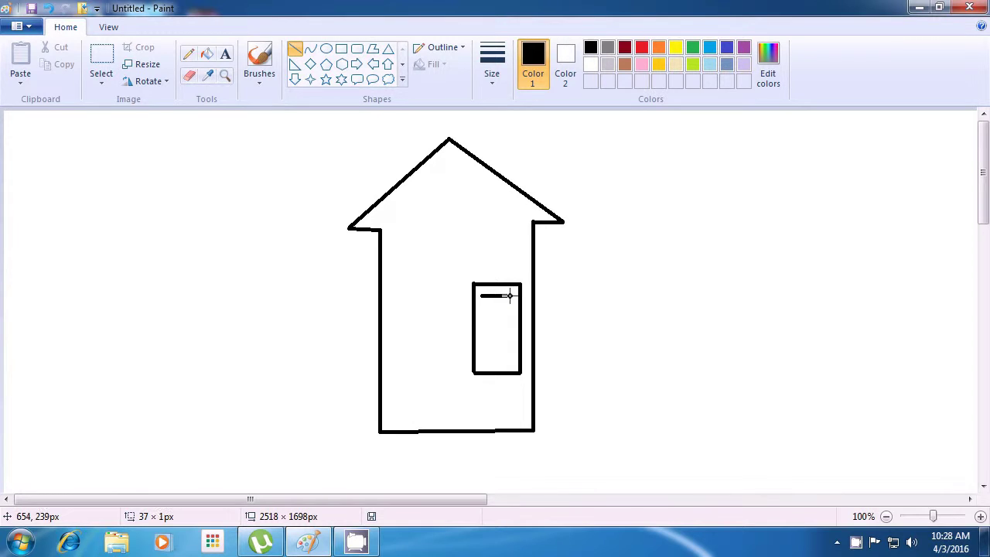
left_click(611, 295)
left_click_drag(511, 298, 509, 323)
left_click(630, 295)
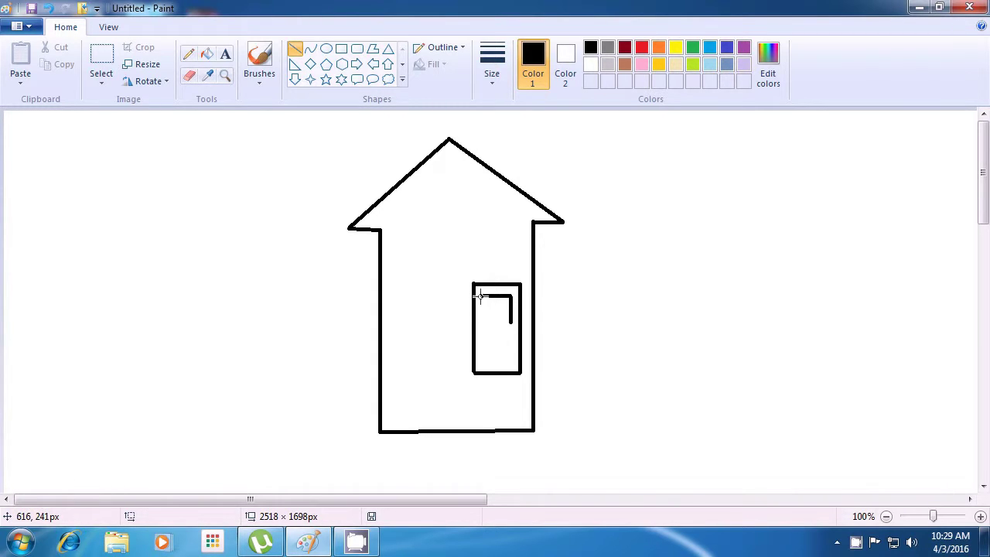
mouse_move(481, 296)
left_mouse_down()
mouse_move(480, 324)
mouse_move(509, 325)
left_mouse_up()
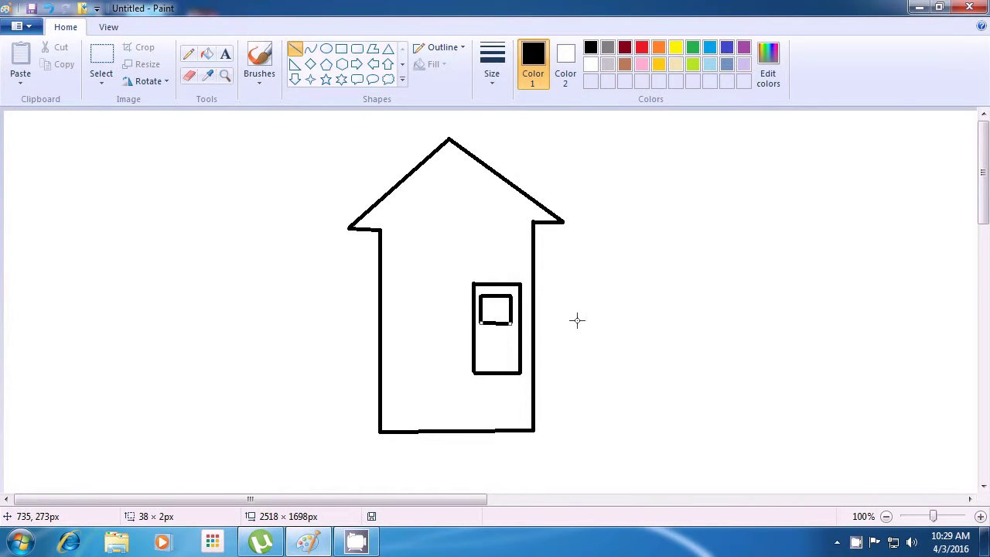
left_click(602, 304)
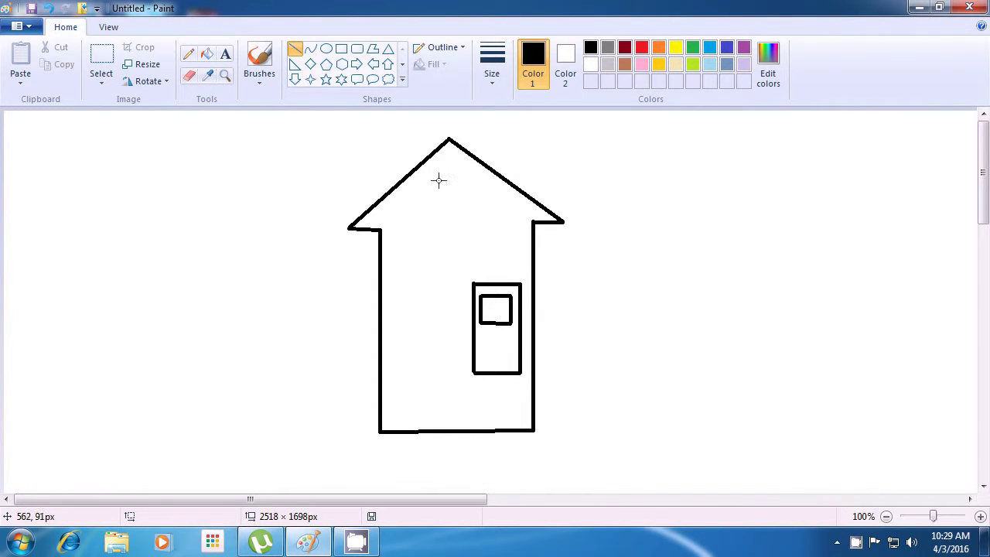
Step: Draw a window frame about 52 × 57 px with four straight lines below the roof peak
left_click_drag(433, 171, 433, 214)
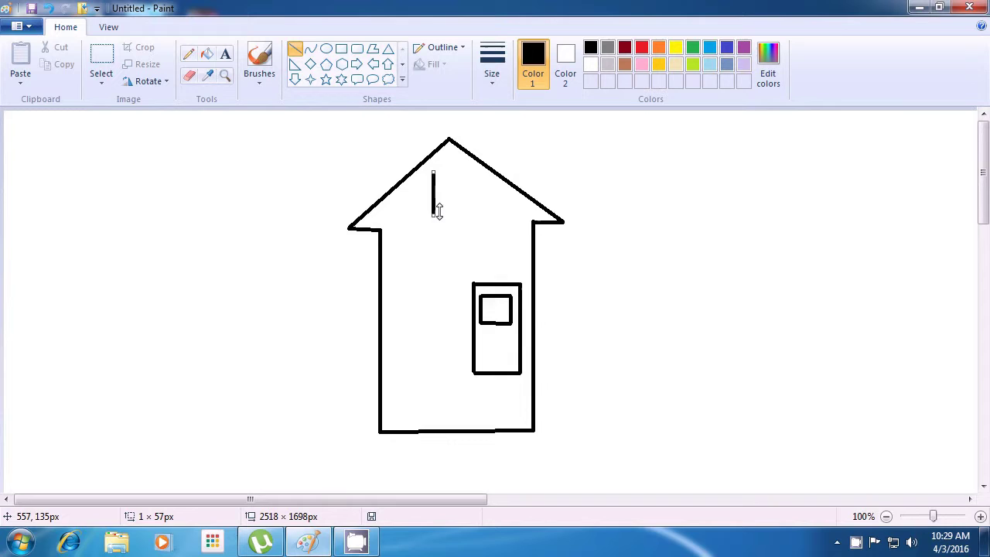
left_click(567, 178)
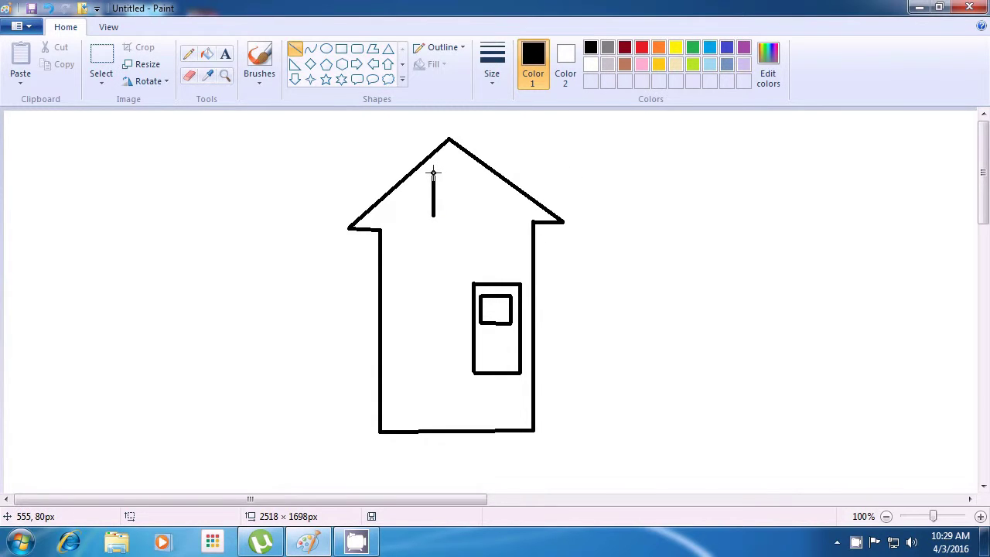
left_click_drag(429, 173, 473, 172)
left_click(559, 170)
left_click_drag(473, 171, 473, 215)
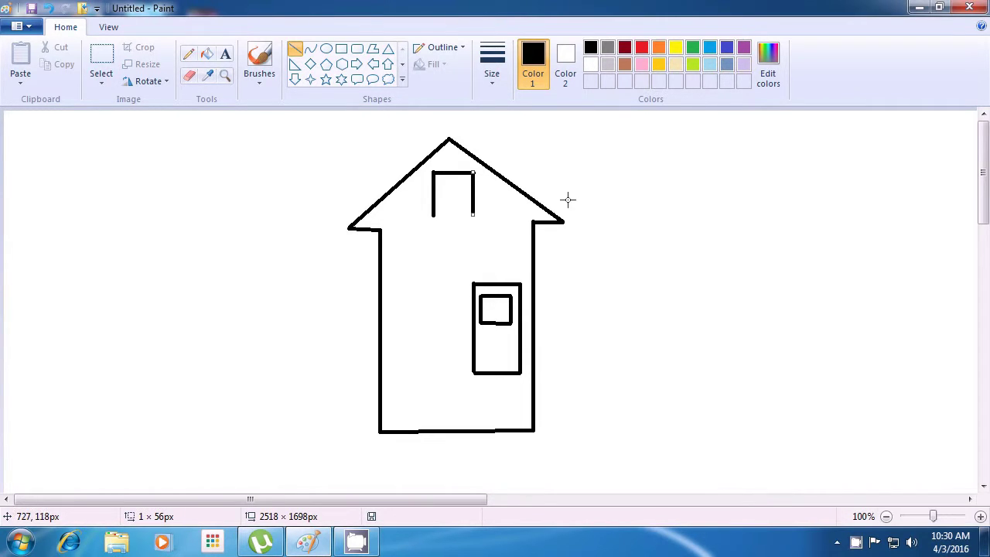
left_click(586, 188)
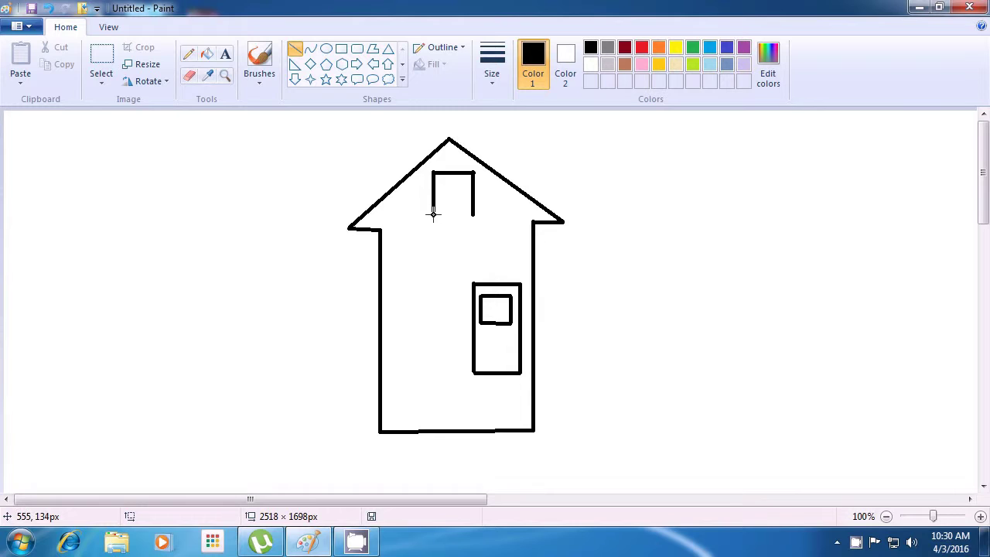
left_click_drag(431, 215, 473, 218)
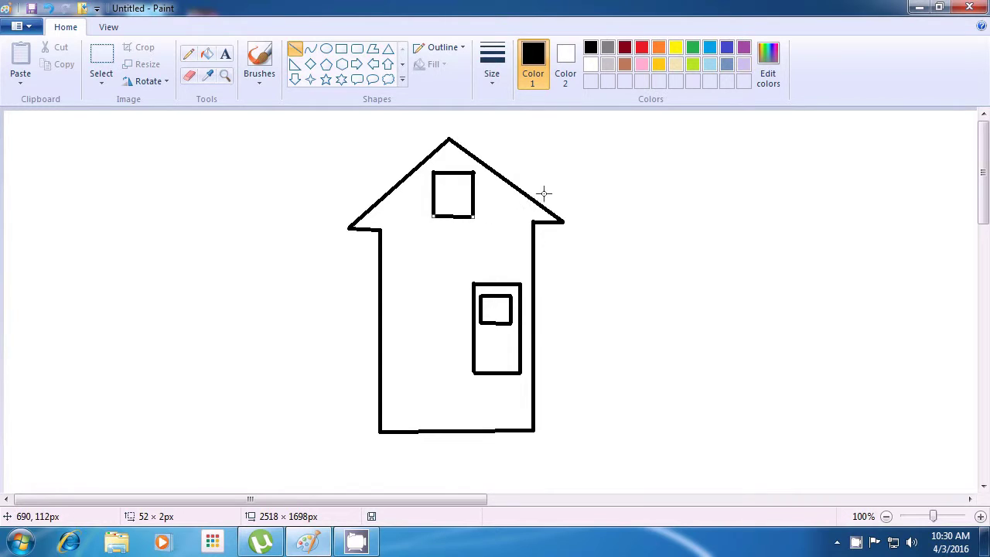
left_click(583, 167)
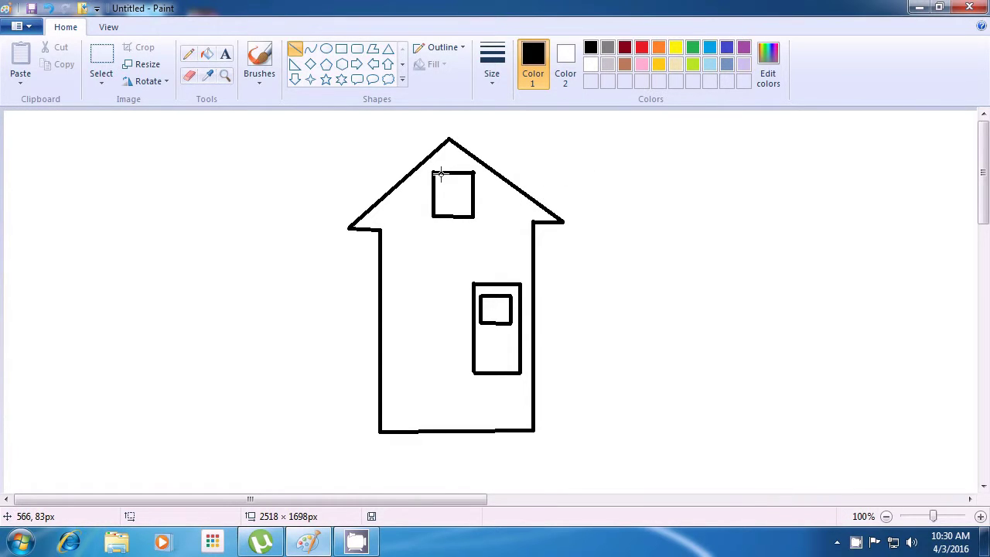
Step: Divide the attic window into four panes with one vertical and one horizontal line
left_click_drag(452, 176, 453, 217)
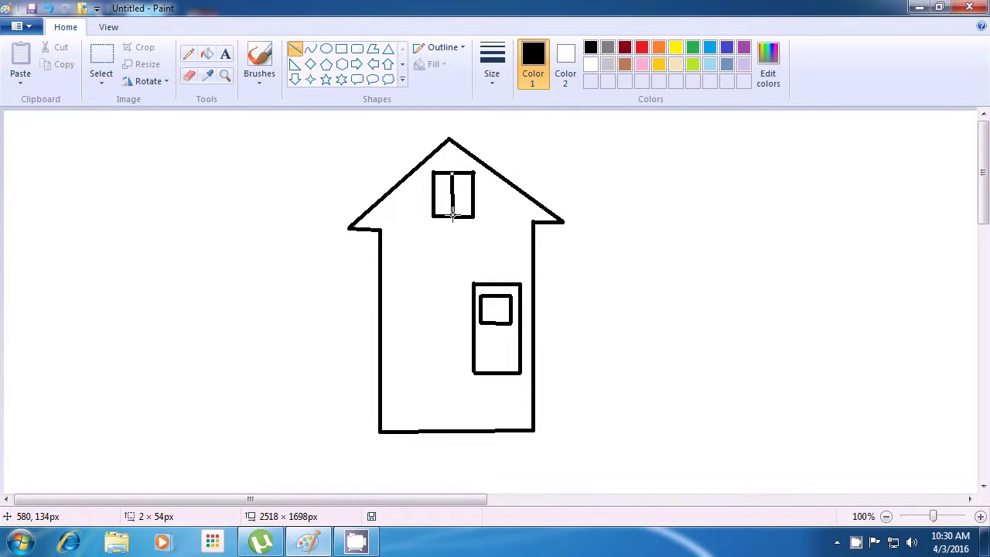
left_click(551, 164)
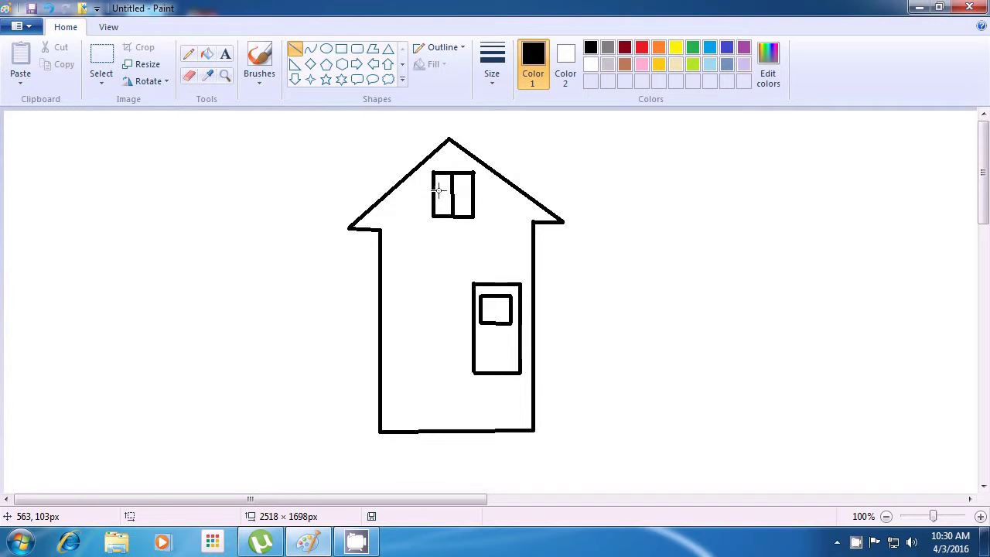
left_click_drag(437, 196, 473, 195)
Step: Draw a square window frame about 67 px wide beside the left wall, level with the top of the door
left_click_drag(387, 285, 439, 285)
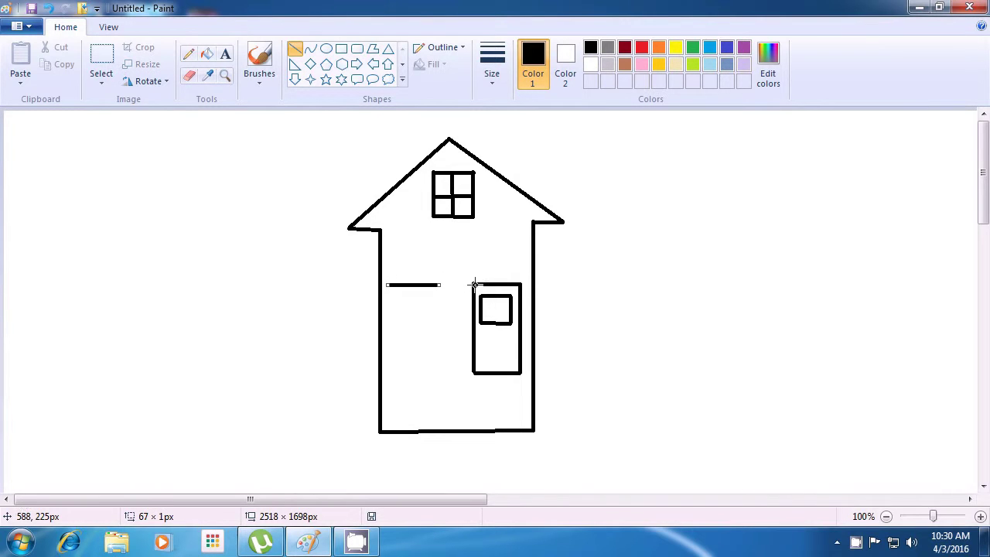
left_click(652, 274)
left_click_drag(388, 286, 388, 333)
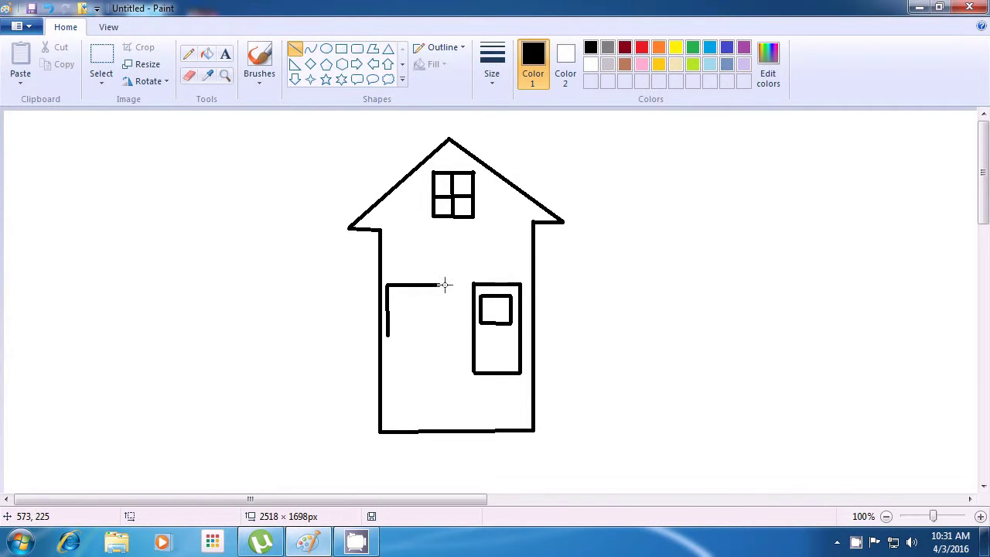
left_click_drag(439, 284, 438, 336)
left_click(632, 300)
left_click_drag(388, 335, 439, 337)
left_click(651, 291)
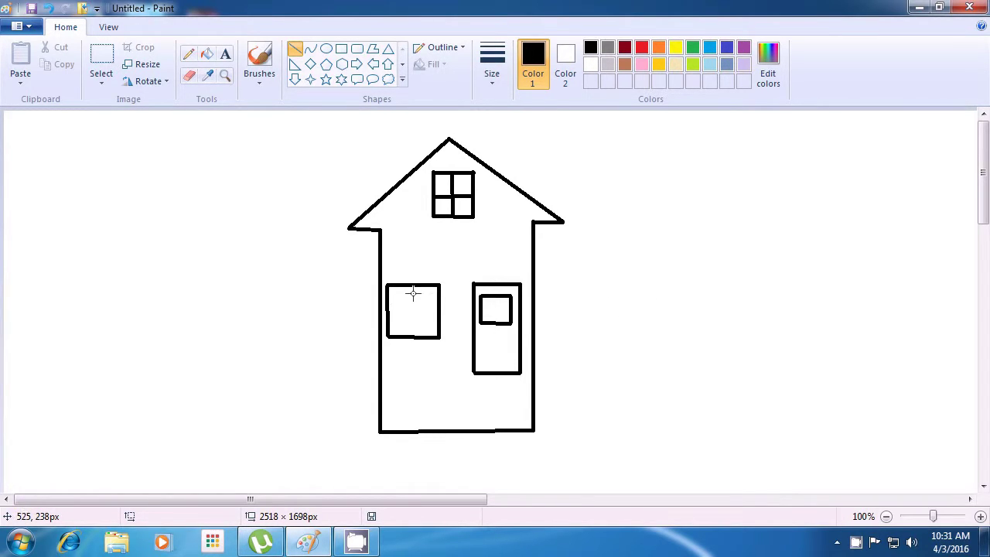
Step: Divide the window beside the door into four panes with a vertical and a horizontal line
left_click_drag(415, 287, 413, 334)
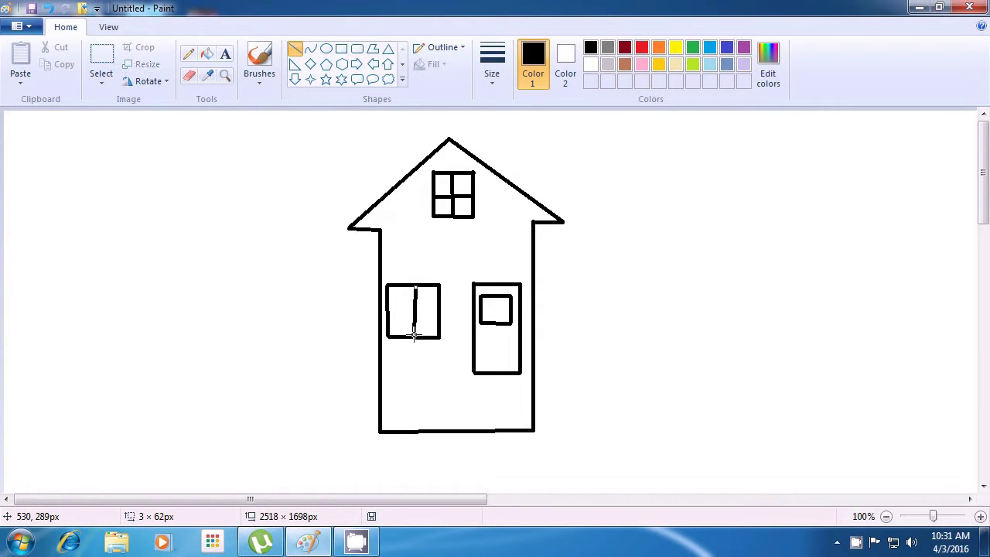
left_click_drag(415, 287, 414, 286)
left_click(666, 241)
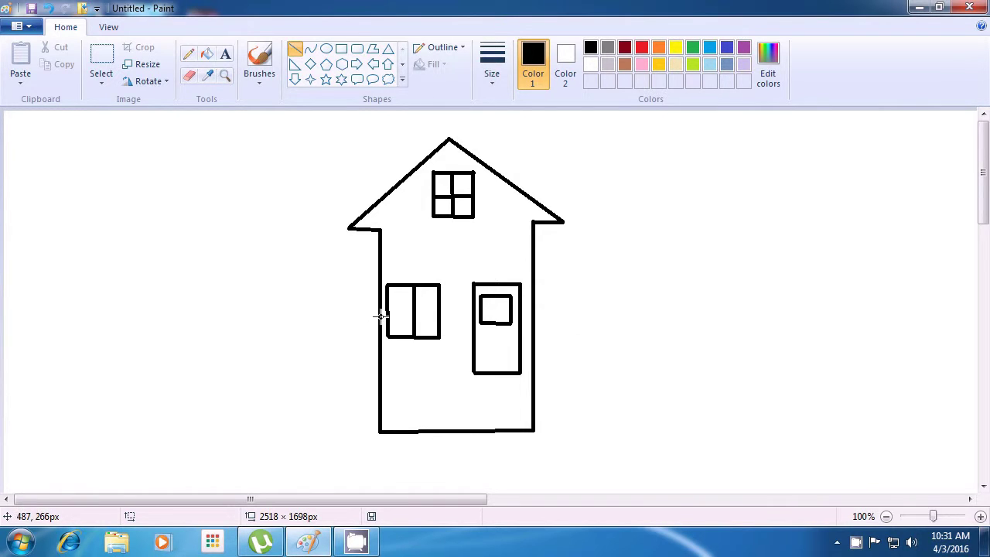
left_click_drag(388, 309, 437, 311)
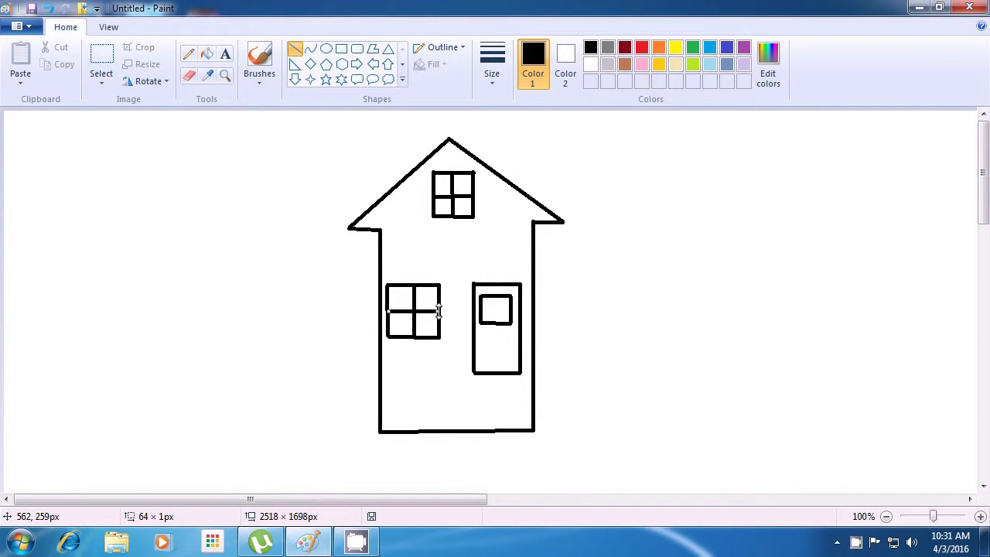
left_click(647, 278)
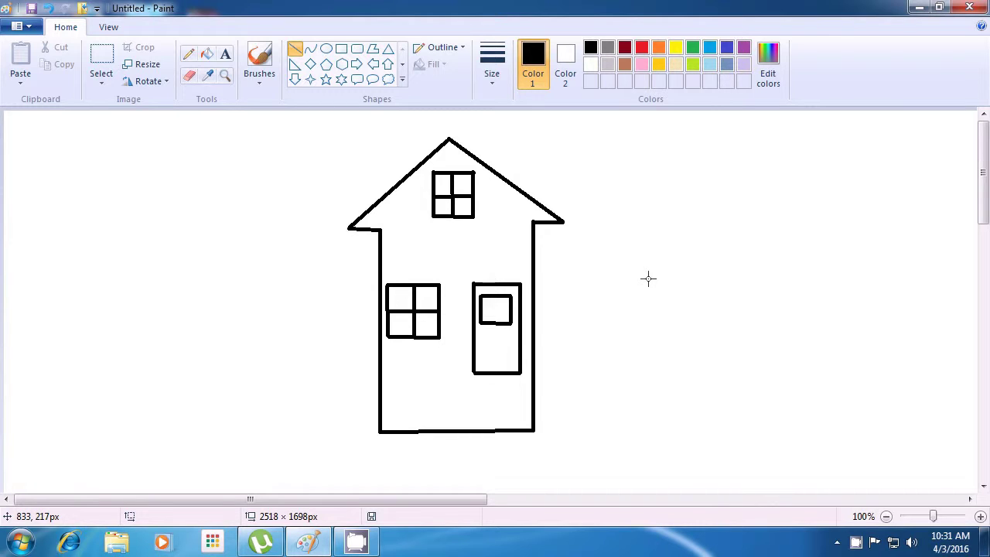
Step: Draw a narrow sill about 77 px long under the lower window, closing it at both ends
left_click_drag(435, 336, 447, 338)
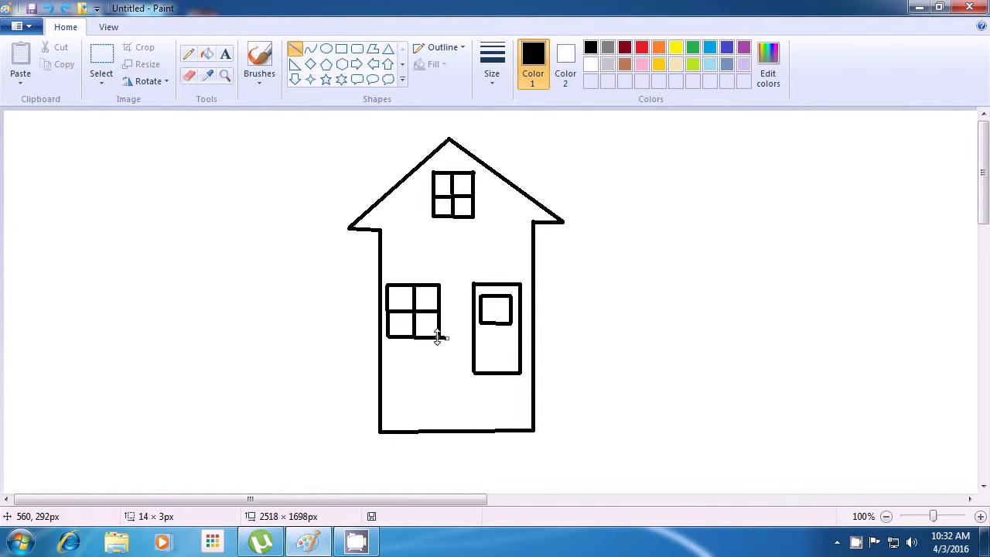
left_click(611, 304)
left_click_drag(446, 337, 445, 351)
left_click(608, 322)
left_click_drag(444, 351, 381, 346)
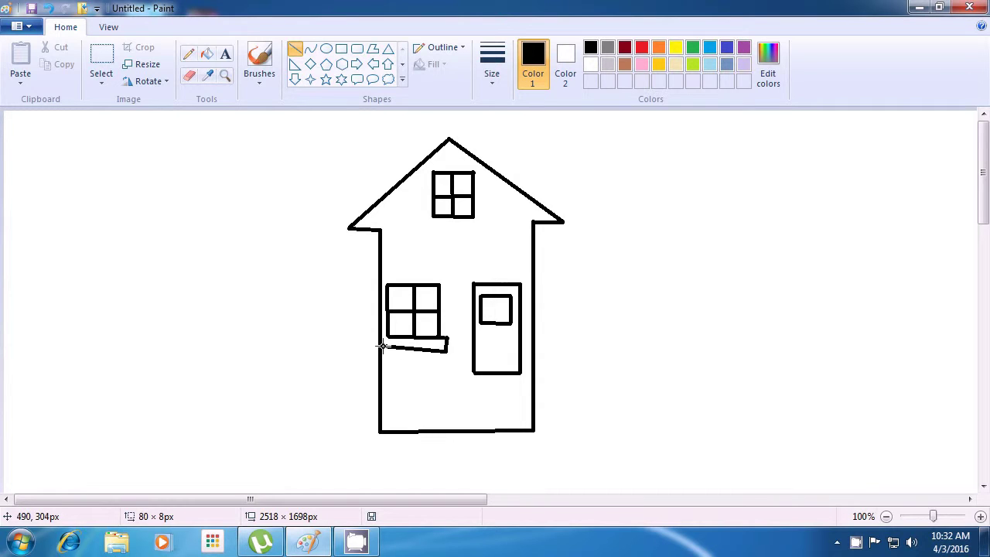
left_click_drag(381, 345, 385, 349)
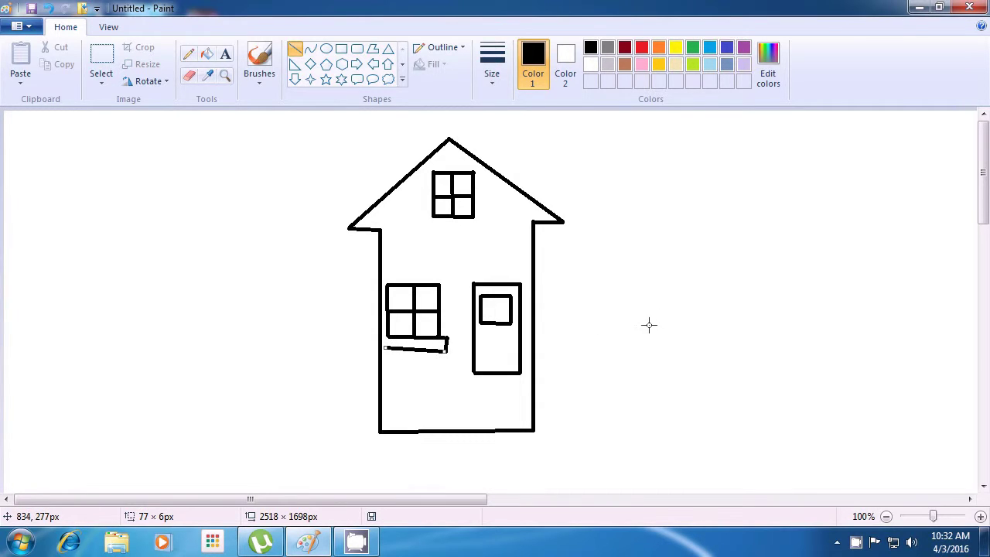
left_click(627, 303)
left_click_drag(383, 347, 383, 337)
key("Return")
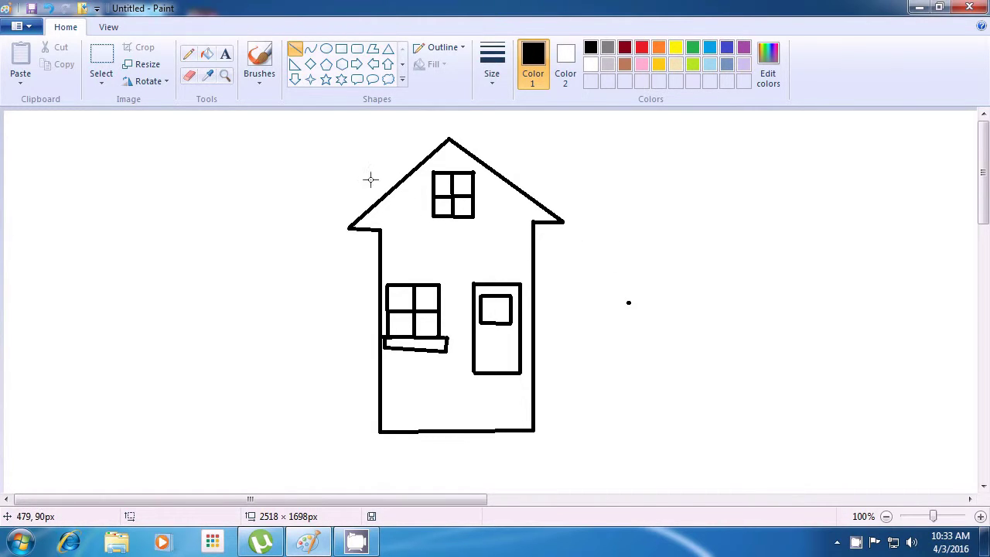
Step: Draw a flat-topped chimney on the left roof slope, with its right side about 43 px tall
left_click(375, 137)
left_click_drag(375, 136, 375, 202)
left_click(607, 137)
mouse_move(379, 138)
left_mouse_down()
mouse_move(412, 138)
mouse_move(411, 169)
left_mouse_up()
left_click(616, 170)
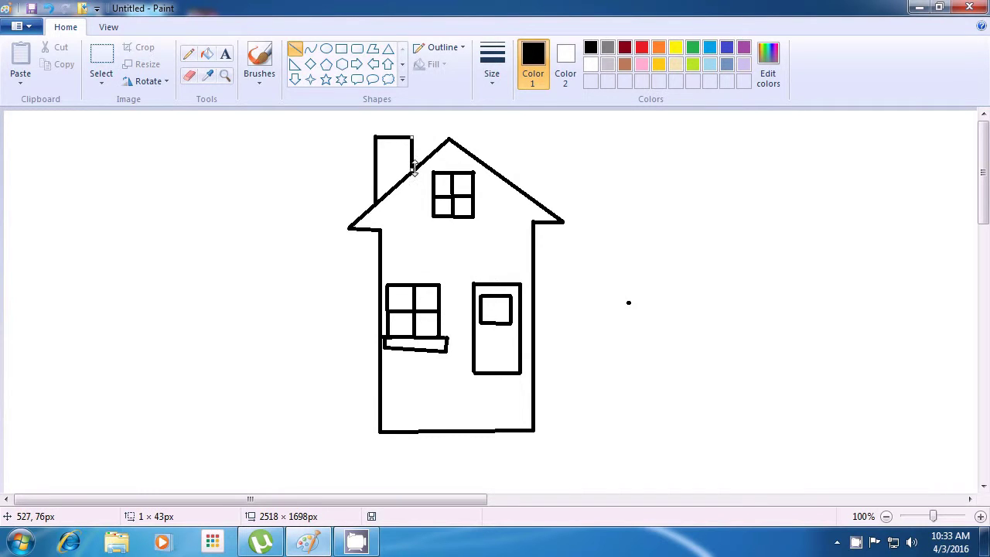
Step: Finish the line forming the chimney's right side above the left roof slope
left_click(629, 157)
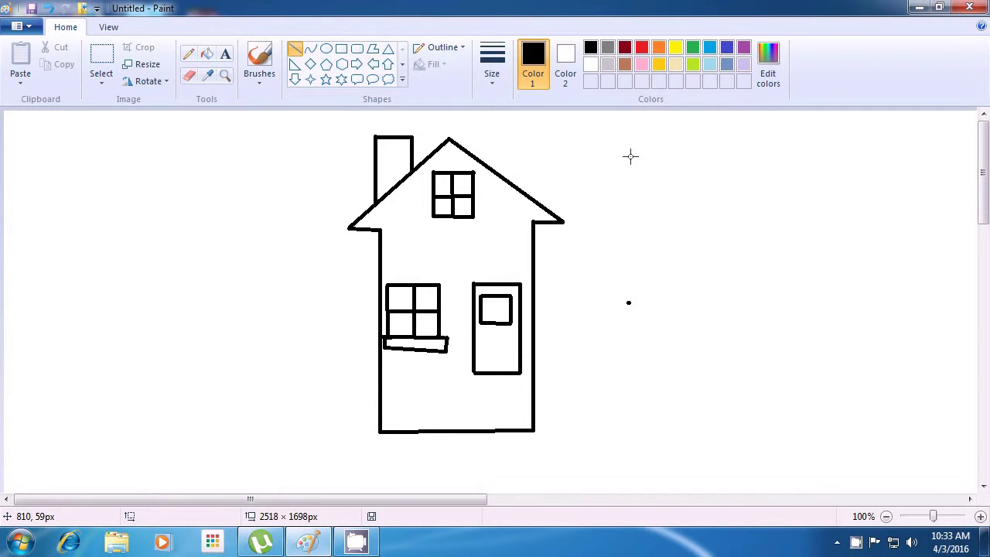
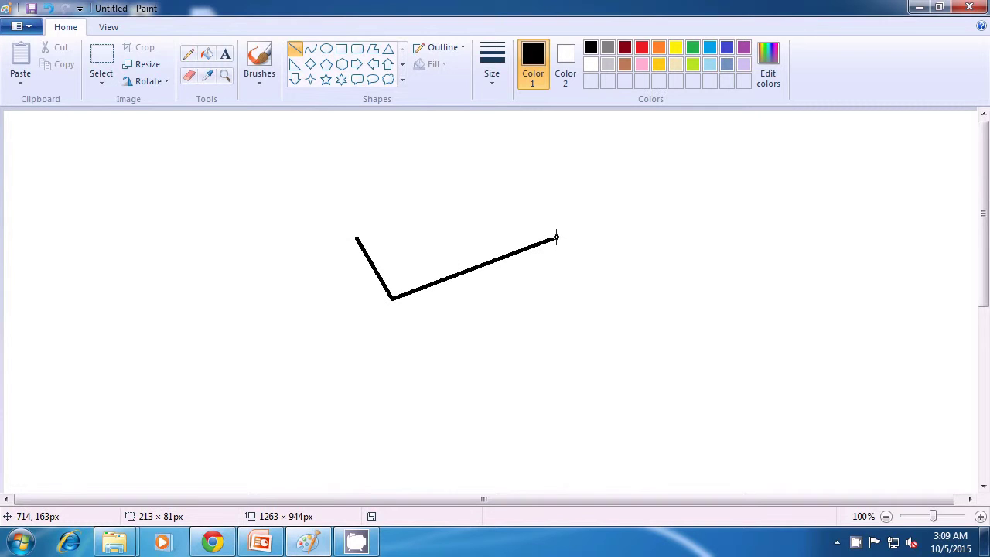
Step: Draw the pickaxe handle's lower edge and closed end, plus the pointed lower arm of its head, with straight lines
left_click_drag(402, 316, 567, 255)
left_click(583, 251)
left_click_drag(404, 317, 378, 330)
left_click(499, 369)
left_click(490, 331)
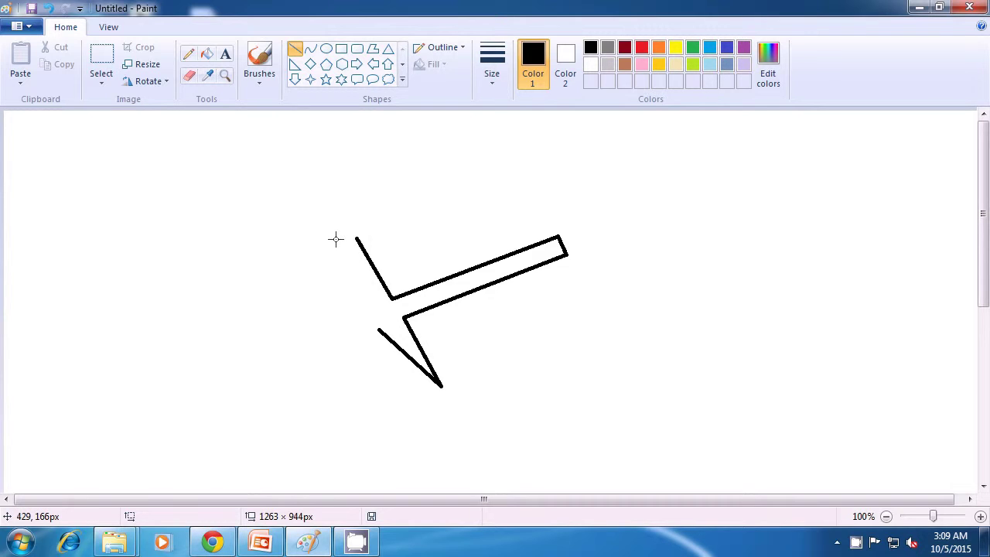
Step: Close the pickaxe head with a slanted outer edge and a short line across the tip of its upper arm
left_click_drag(340, 240, 377, 328)
left_click(514, 335)
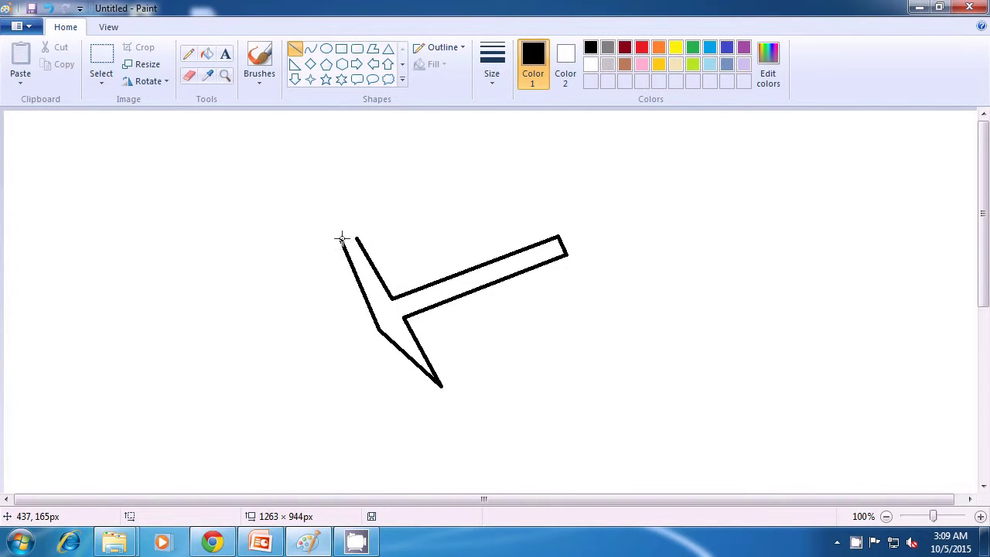
mouse_move(341, 239)
left_mouse_down()
mouse_move(360, 218)
mouse_move(356, 240)
left_mouse_up()
left_click(384, 226)
left_click(446, 223)
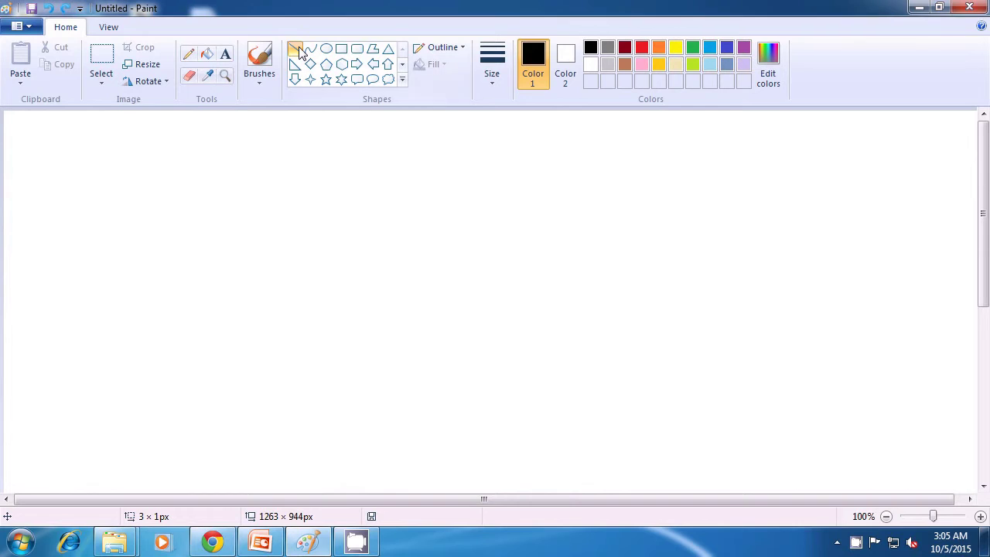
Step: Draw two parallel diagonal lines with the Line tool on the blank canvas as the edges of a sword blade
left_click(295, 48)
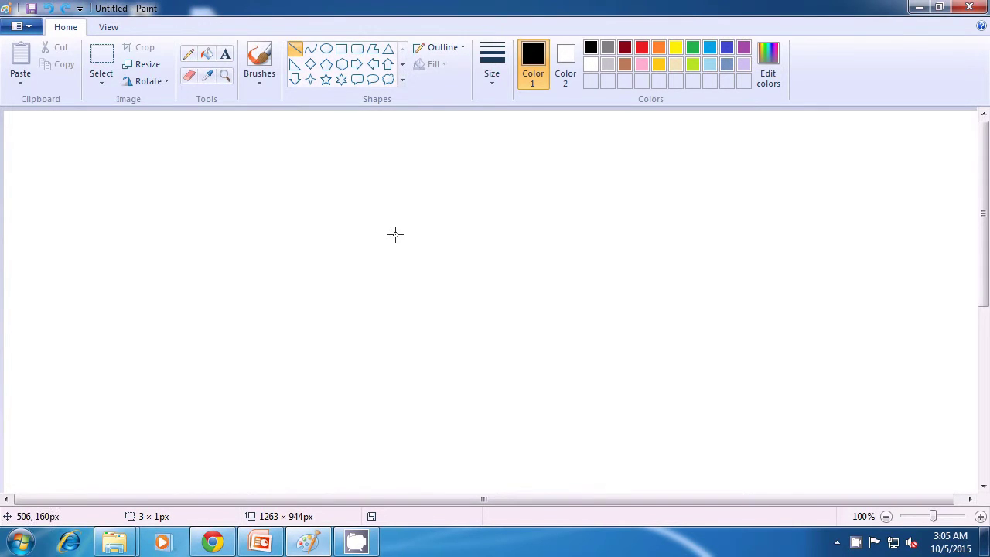
left_click_drag(395, 233, 554, 389)
left_click(566, 364)
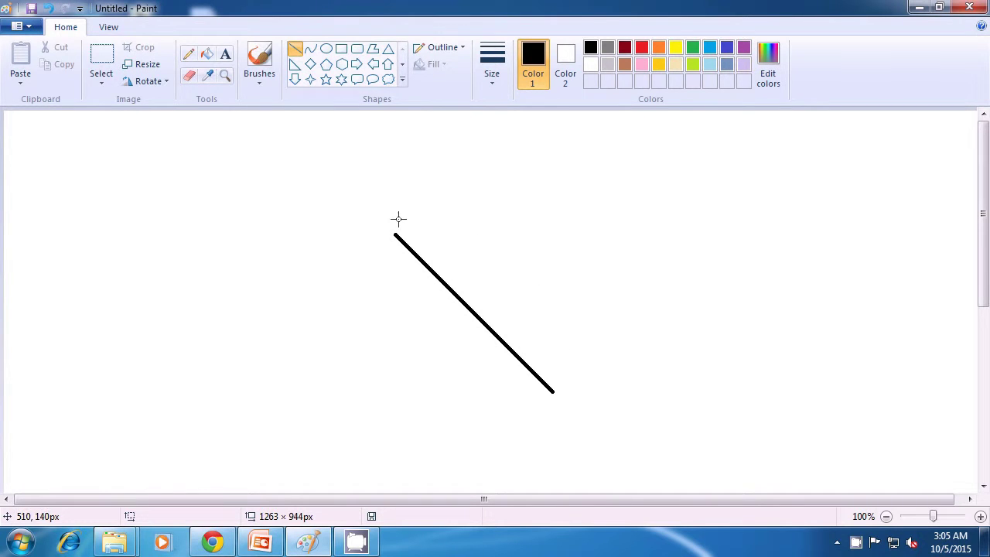
left_click_drag(396, 213, 563, 379)
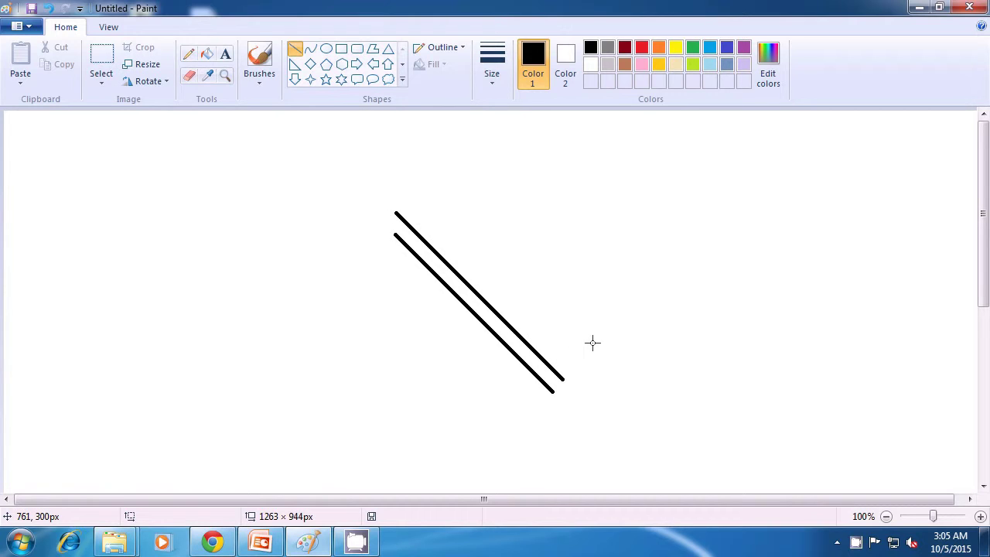
Step: Draw a narrow tilted rectangle across the lower end of the blade as the sword's guard
left_click_drag(544, 401, 573, 371)
left_click(603, 369)
mouse_move(544, 400)
left_mouse_down()
mouse_move(556, 413)
mouse_move(586, 384)
mouse_move(576, 371)
mouse_move(588, 381)
left_mouse_up()
left_click(574, 413)
left_click(617, 382)
left_click(617, 379)
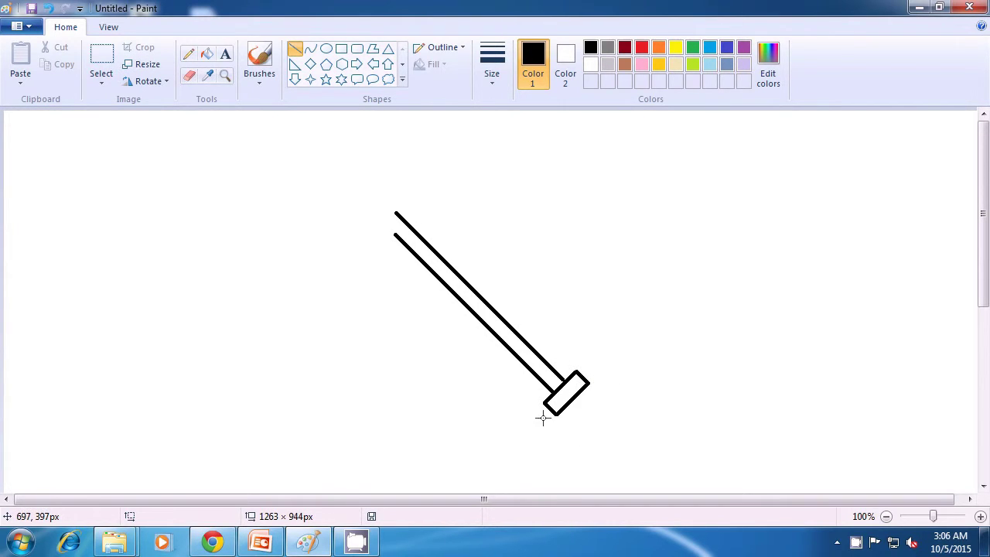
Step: Draw a short rectangular grip below the guard, continuing the blade's direction and closed at its end
left_click_drag(566, 406, 592, 430)
left_click_drag(578, 392, 605, 420)
left_click(645, 424)
left_click(638, 415)
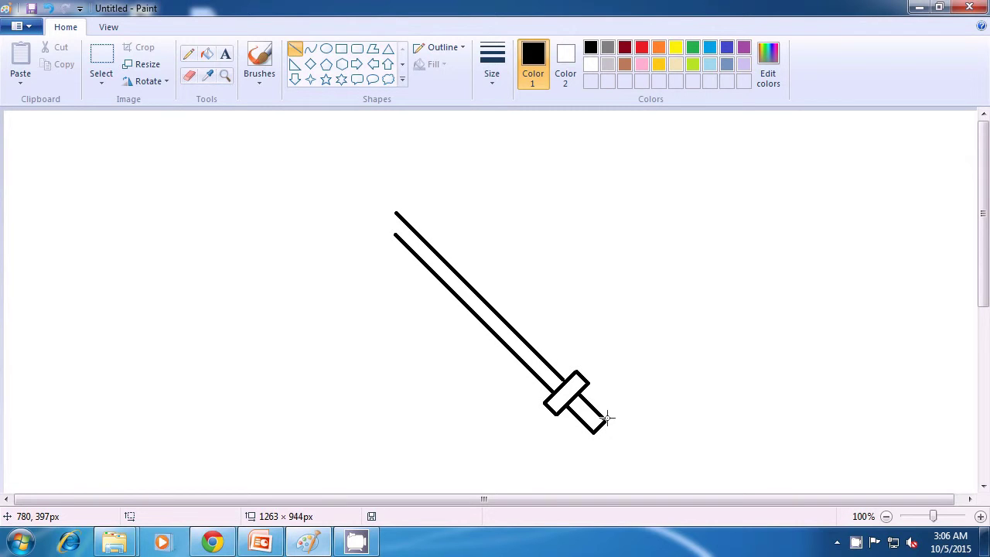
left_click_drag(602, 417, 605, 420)
left_click(632, 409)
Step: Close the blade's tip with a near-vertical line about 30 px tall and add a diagonal groove line inside the blade
mouse_move(397, 210)
left_mouse_down()
mouse_move(393, 235)
mouse_move(396, 210)
left_mouse_up()
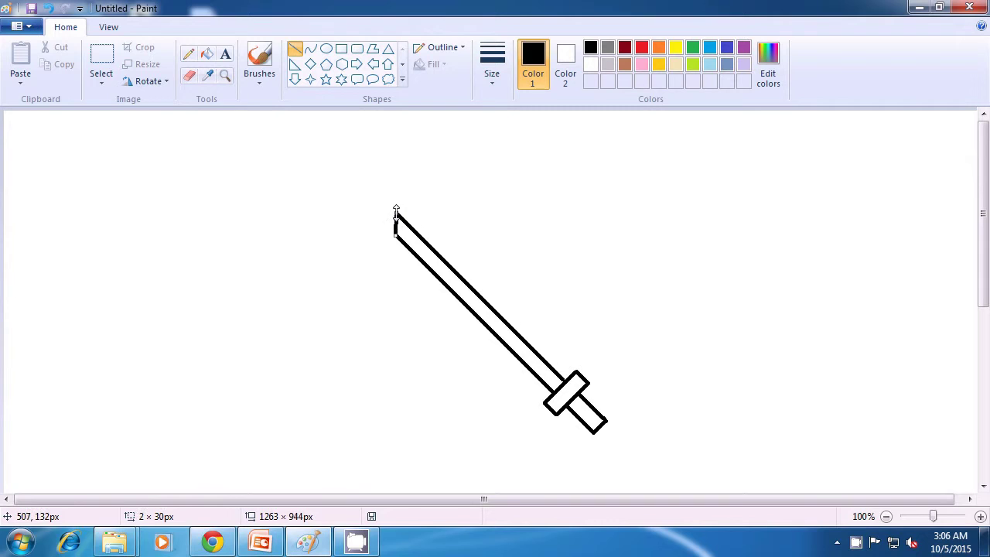
left_click(434, 220)
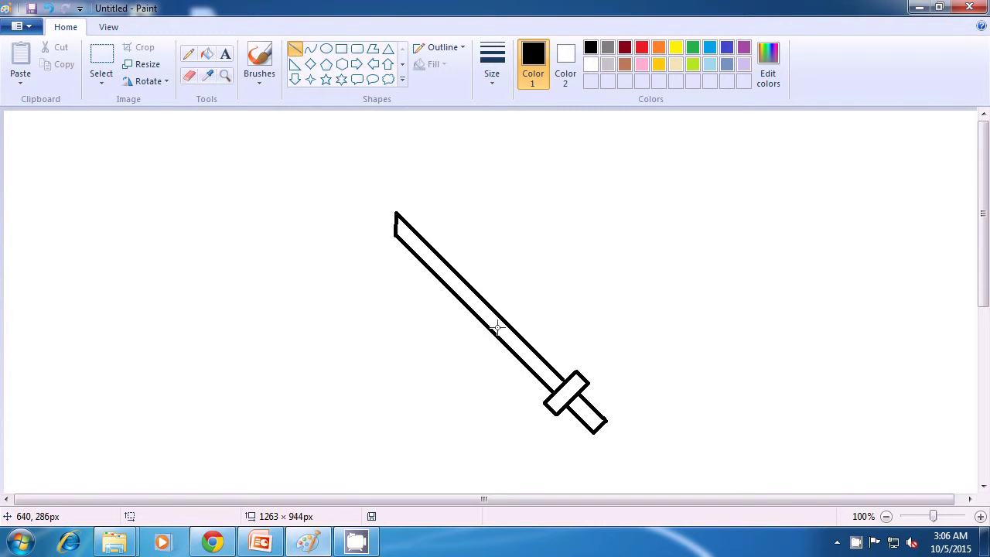
left_click_drag(424, 257, 507, 339)
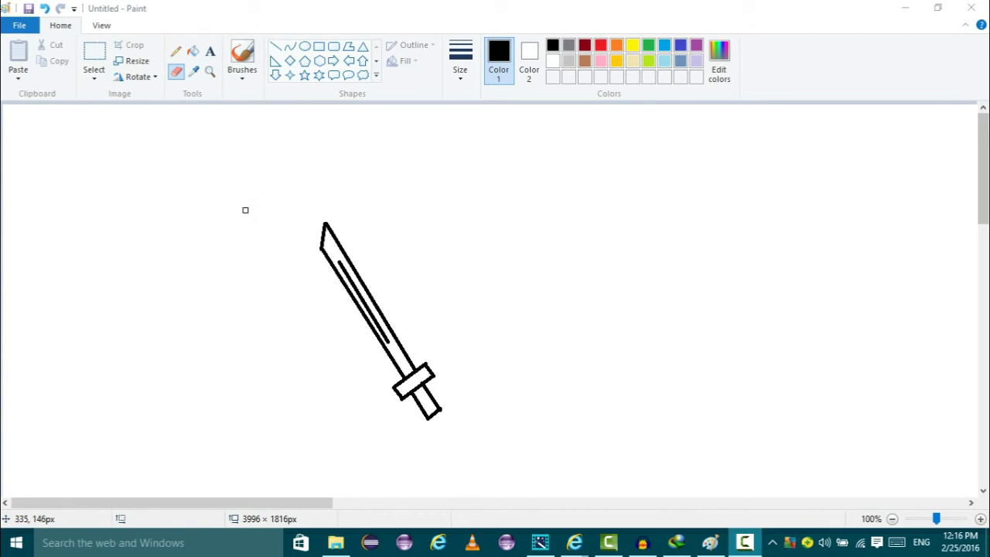
Step: Close the program with the sword drawing open
left_click(971, 7)
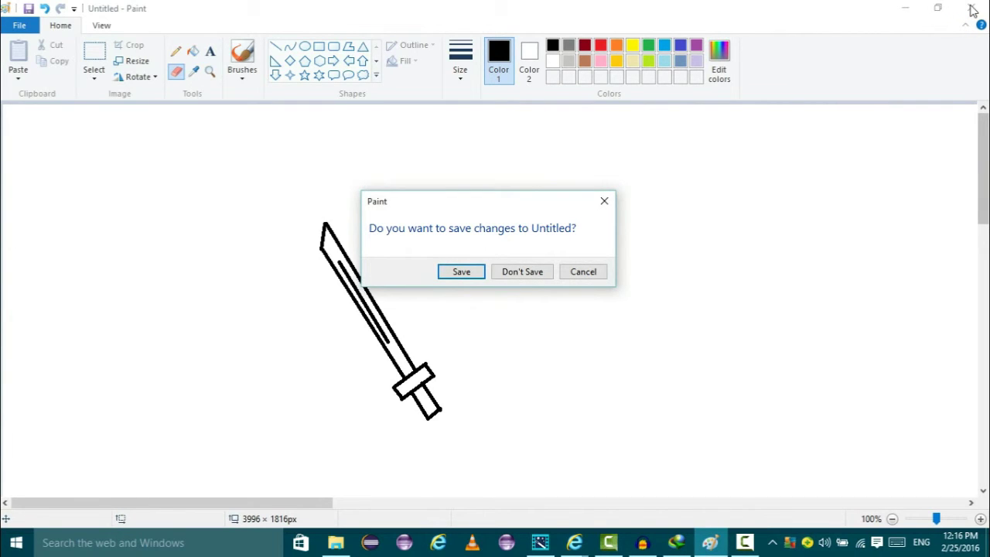